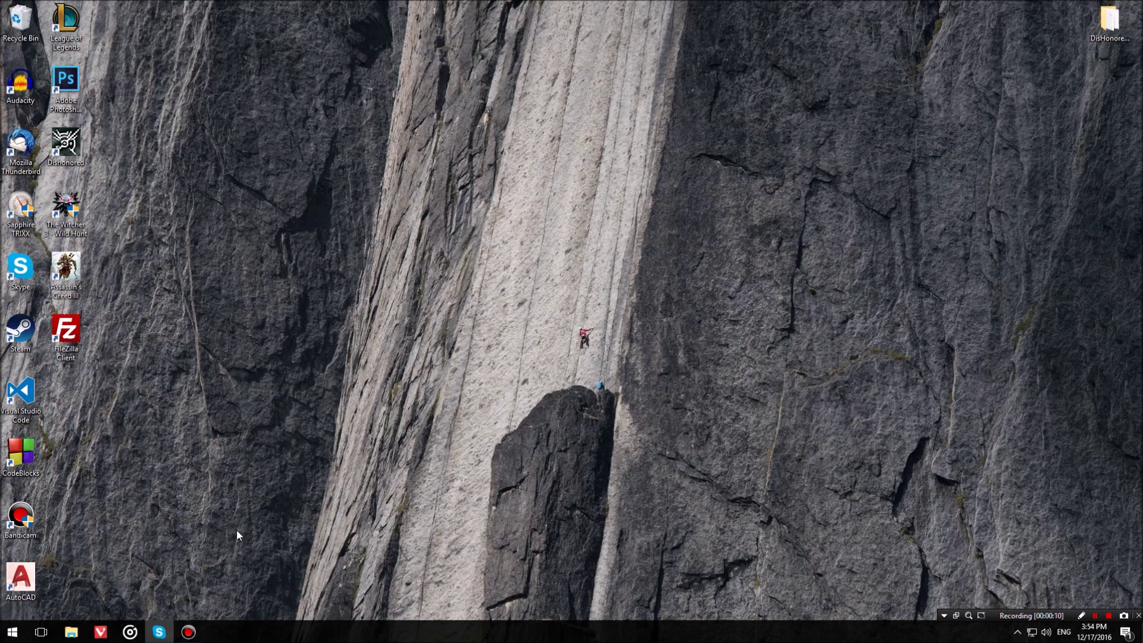
- Open the Start menu from the taskbar
click(14, 632)
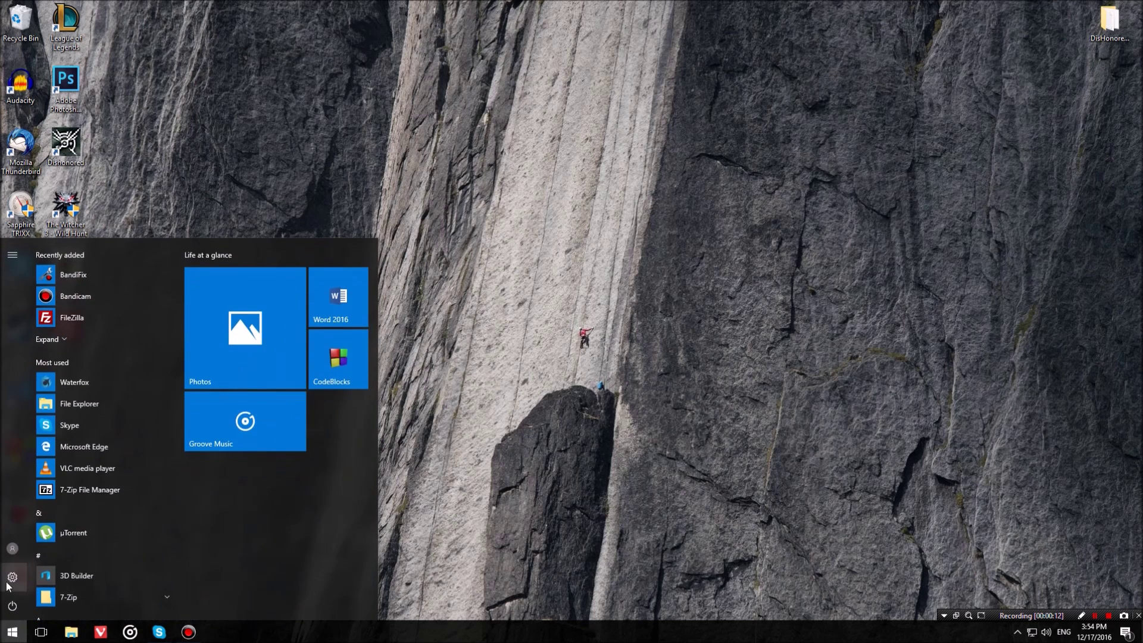
- Open Windows Settings from the Start menu's gear icon
click(12, 577)
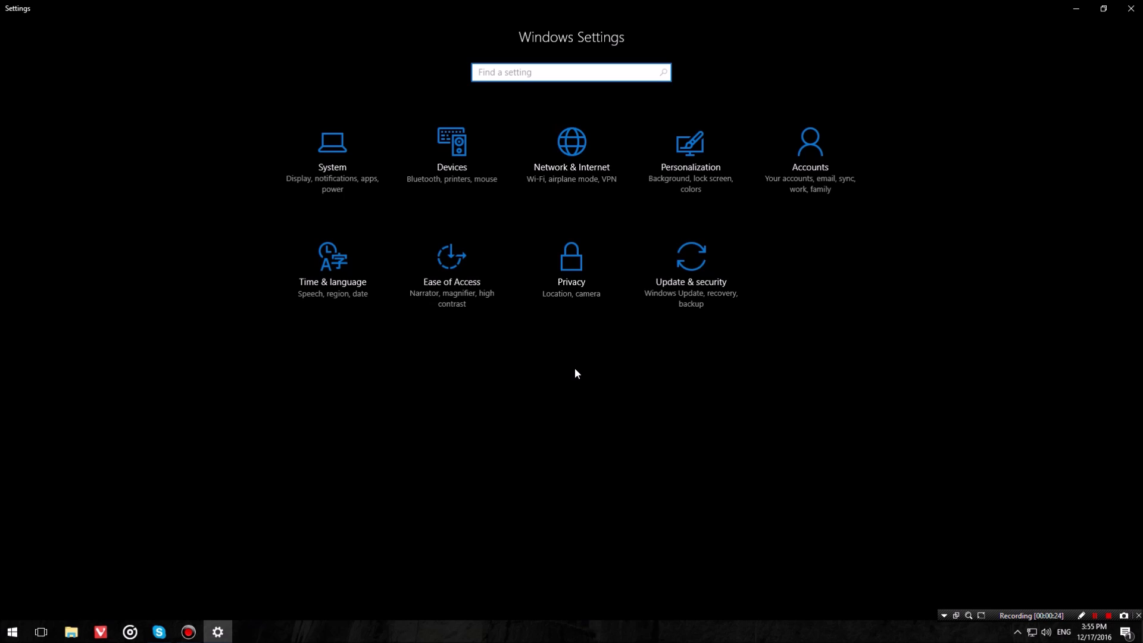
- Enable Developer mode under Update & security > For developers, confirm, and close Settings
click(719, 282)
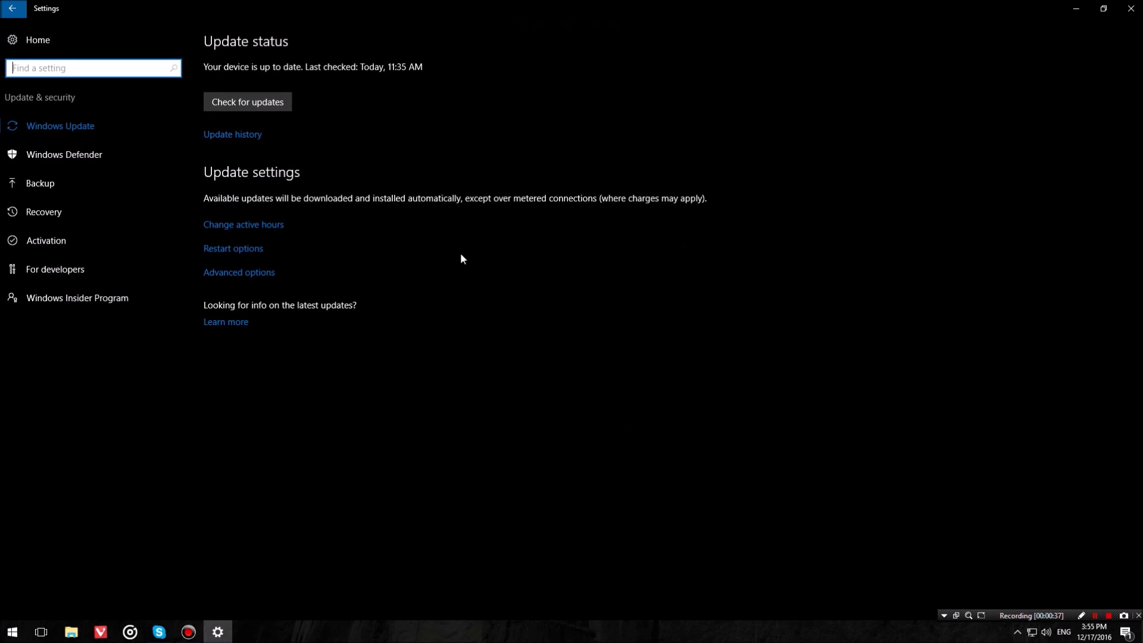
click(49, 271)
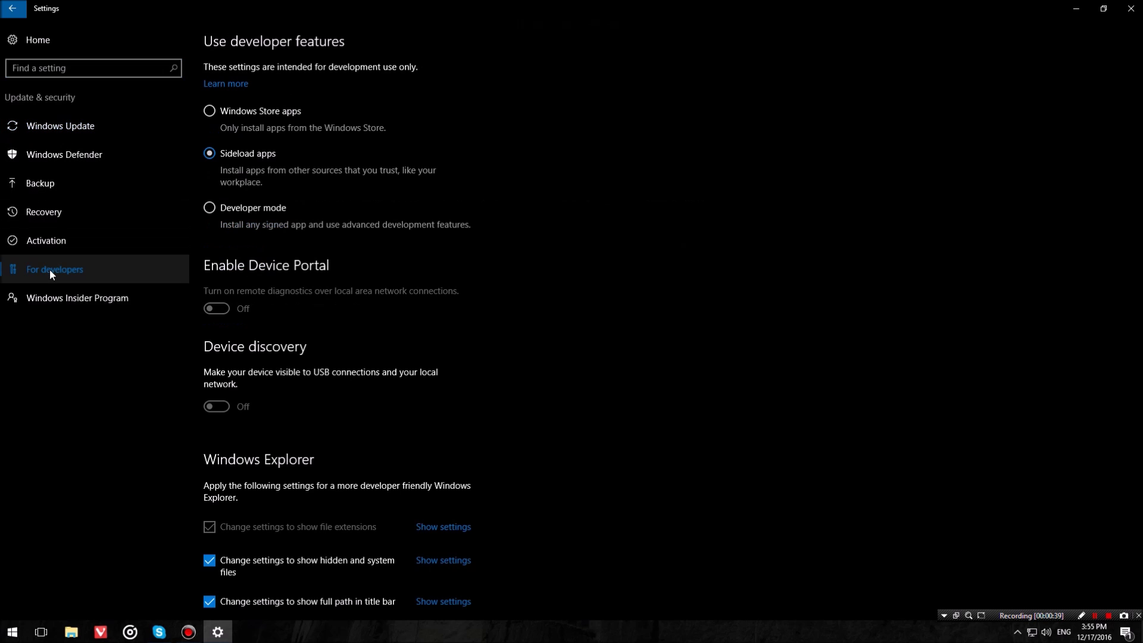
click(210, 207)
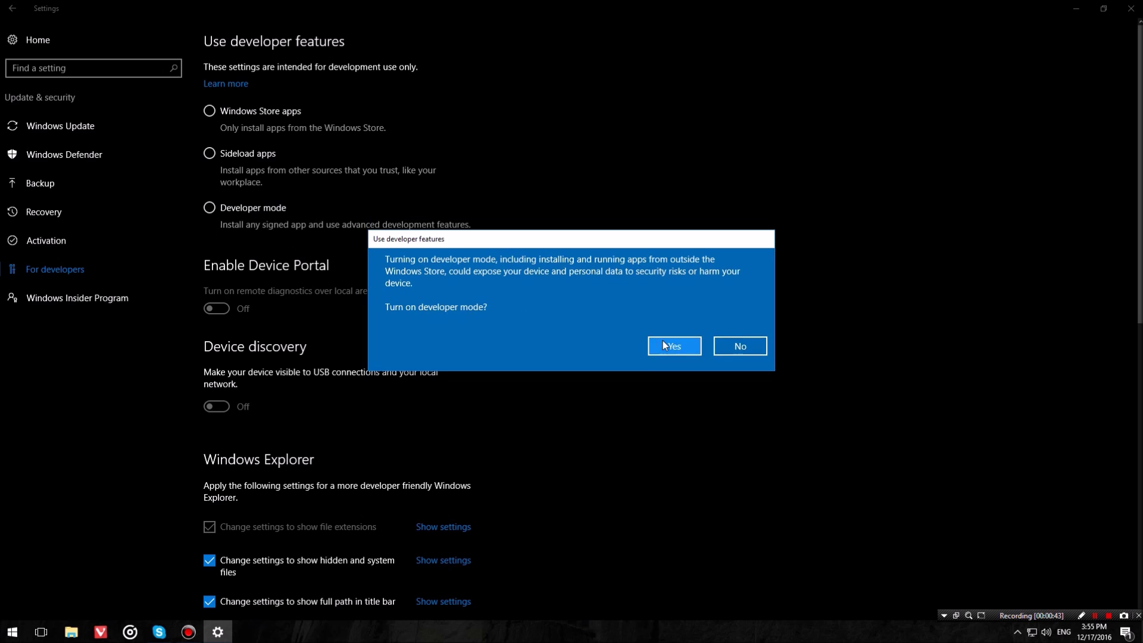
click(663, 340)
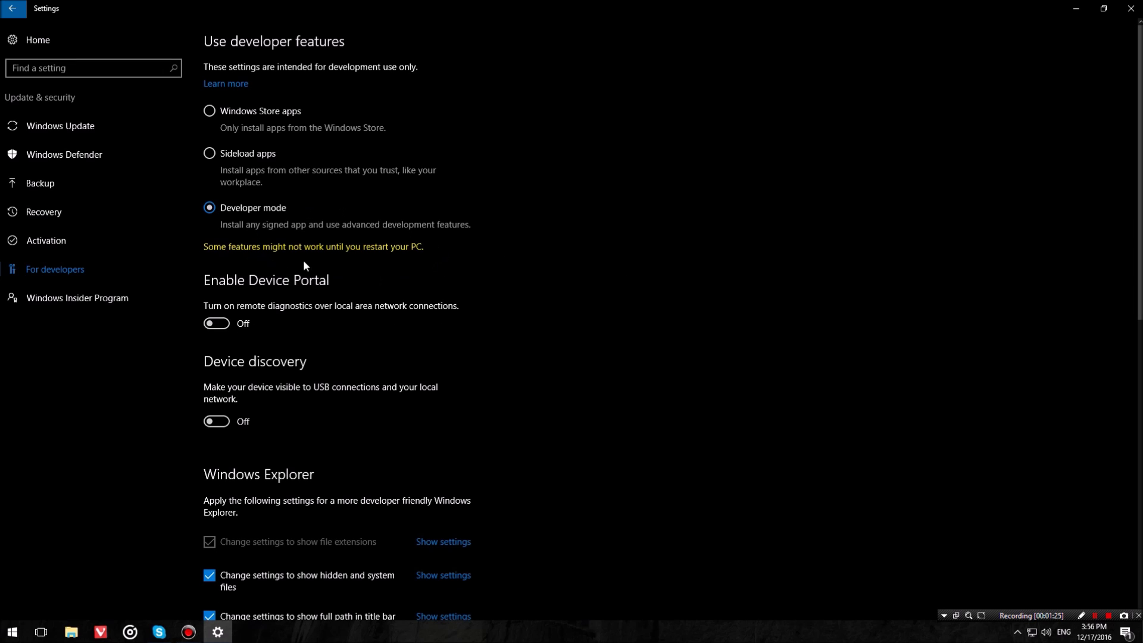
click(1131, 8)
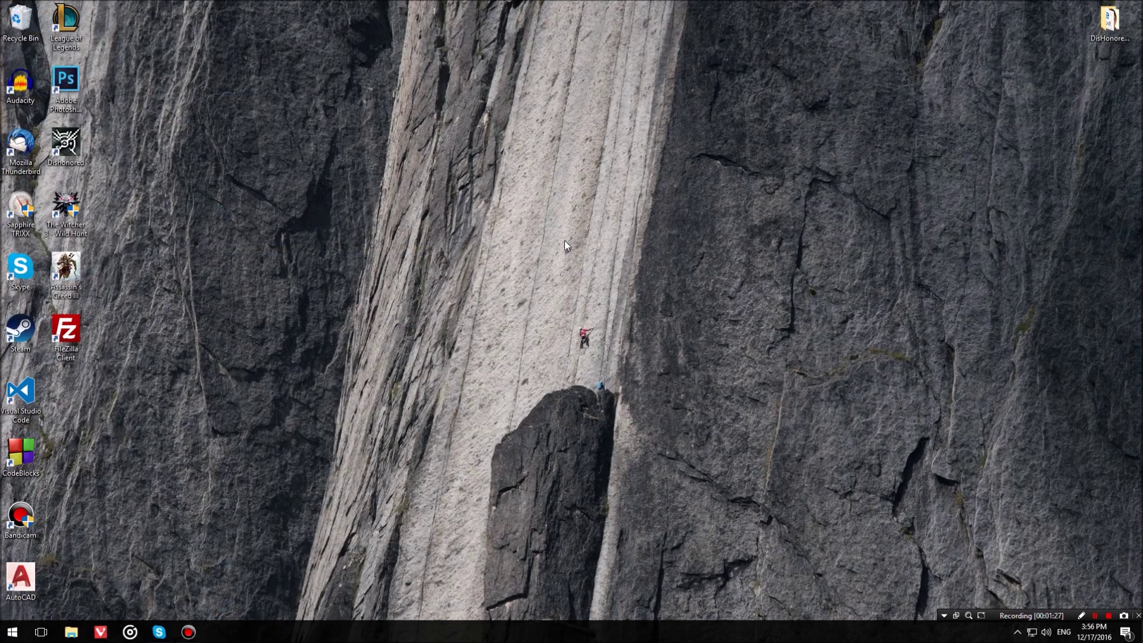
- Open Programs and Features from a Start search for 'programs and', maximized
key(super)
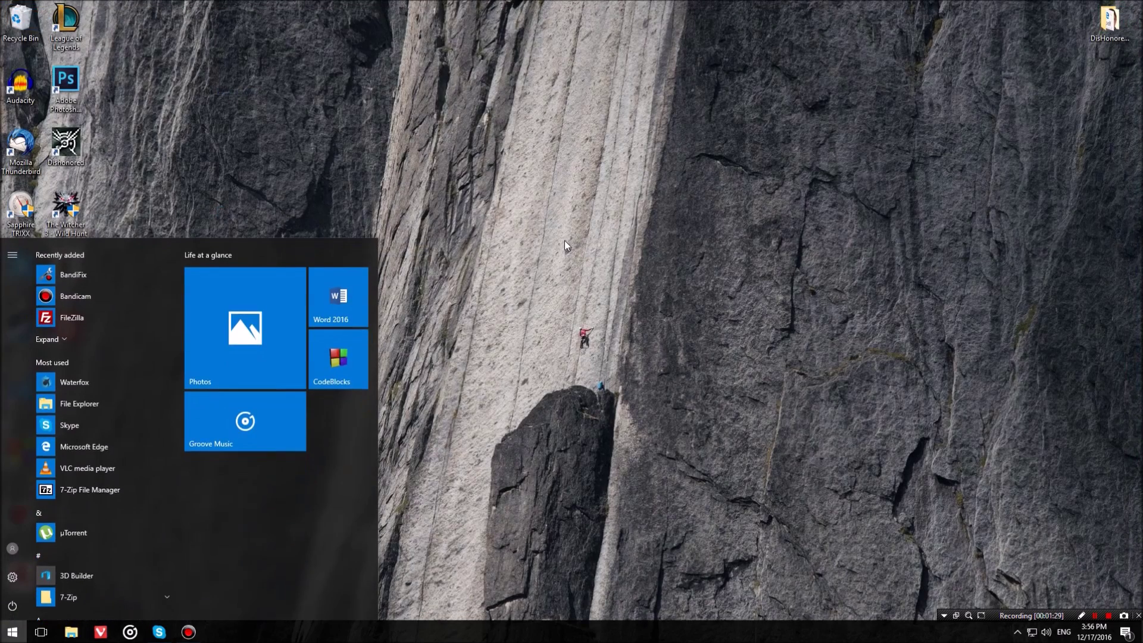
text(programs and)
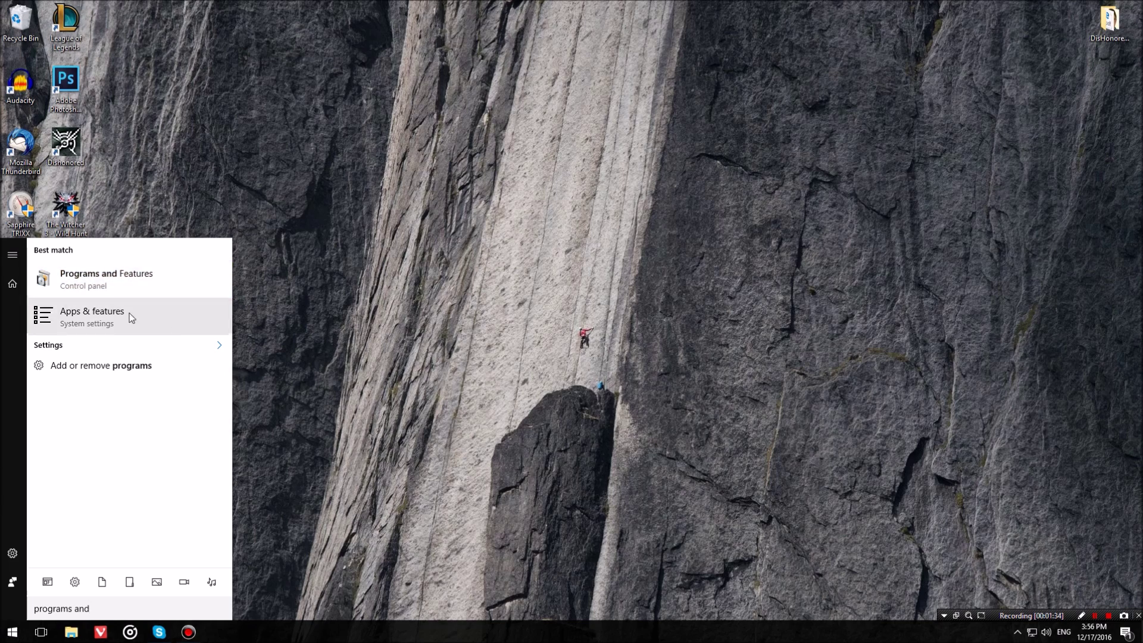
key(Return)
key(super+Up)
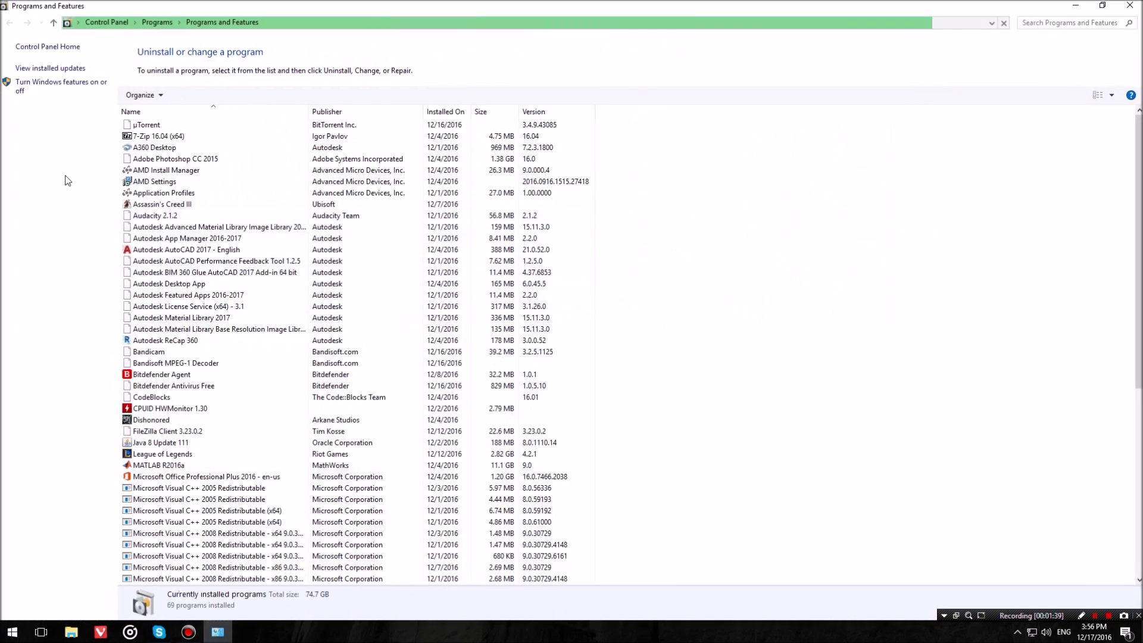
- Enable Windows Subsystem for Linux (Beta) in Windows Features and confirm with OK
click(38, 92)
drag(678, 234, 675, 312)
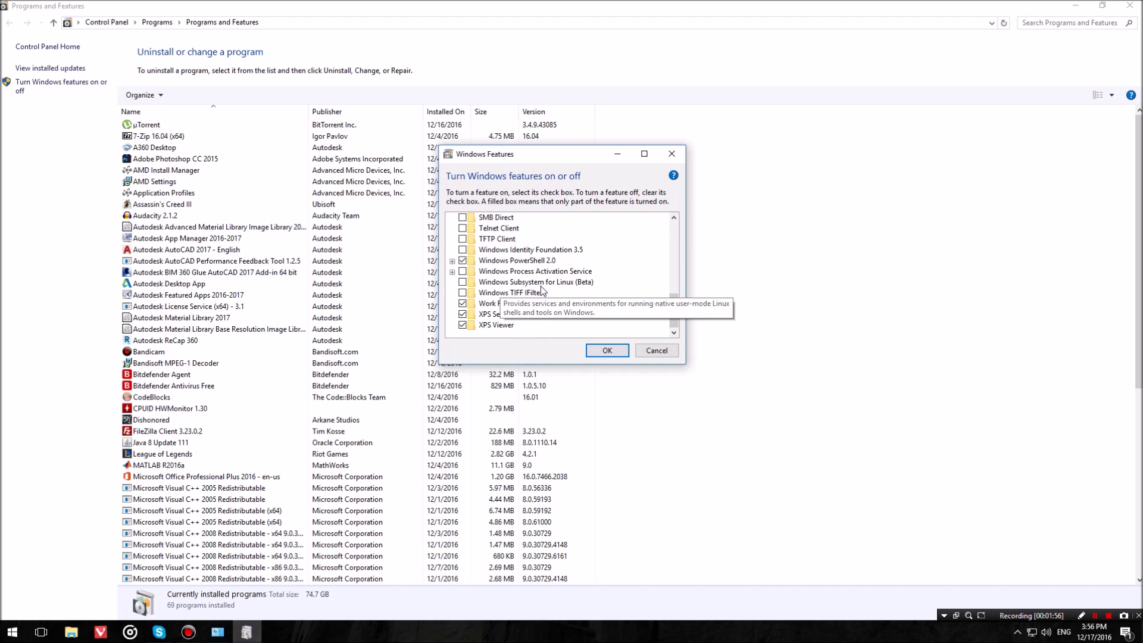
click(463, 282)
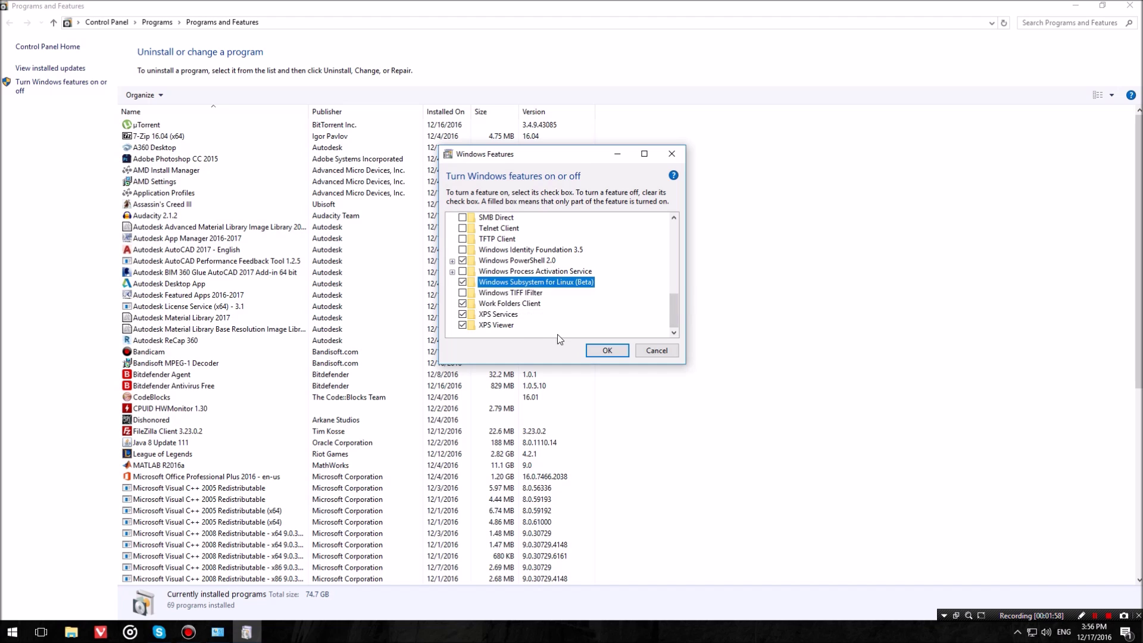
click(597, 354)
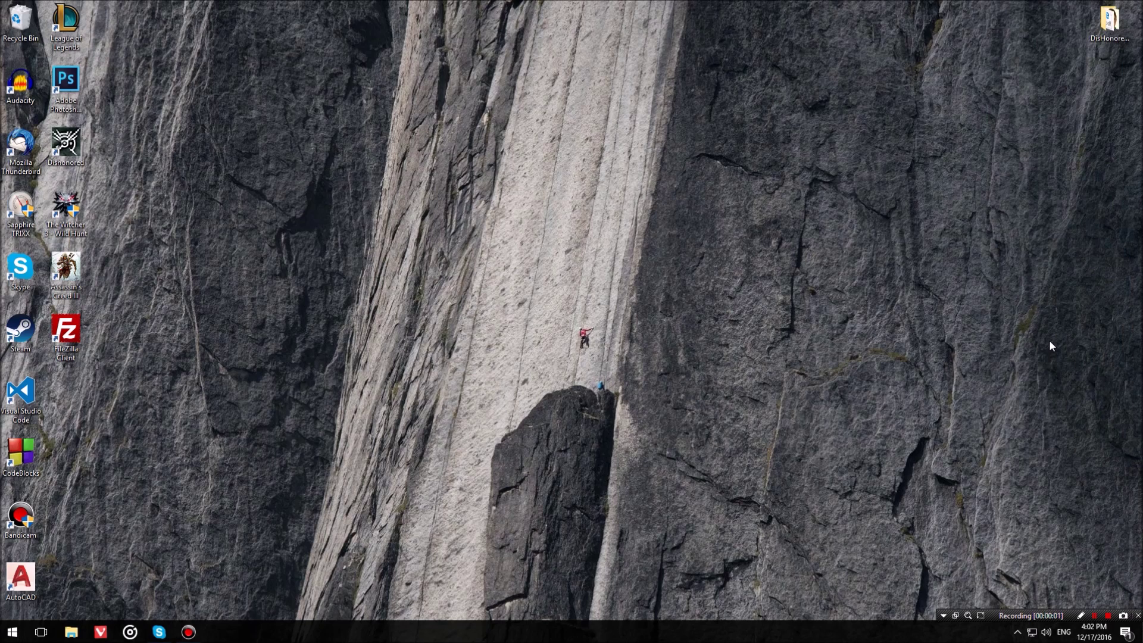
- Run 'bash' from a Start menu search to get the Ubuntu install prompt
key(super)
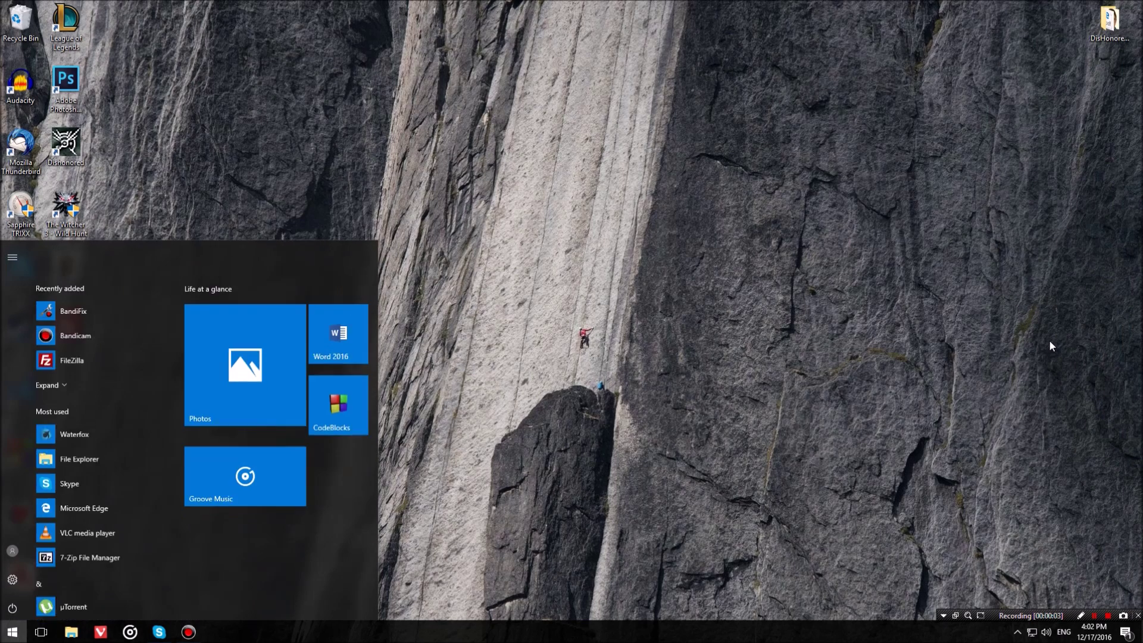
text(bash)
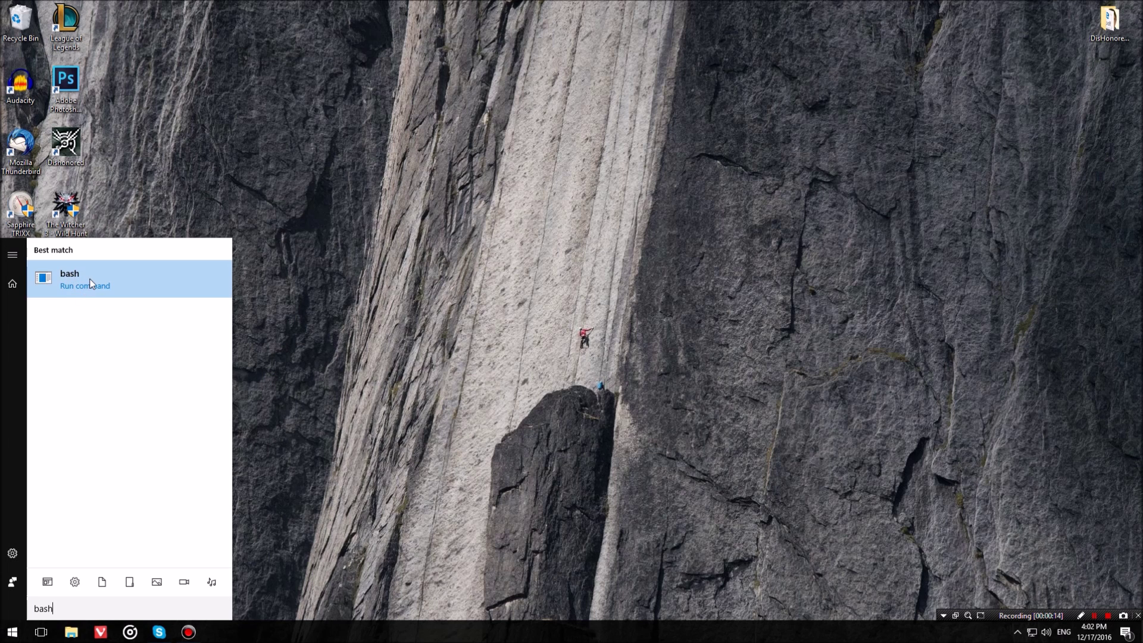
click(90, 281)
text(y)
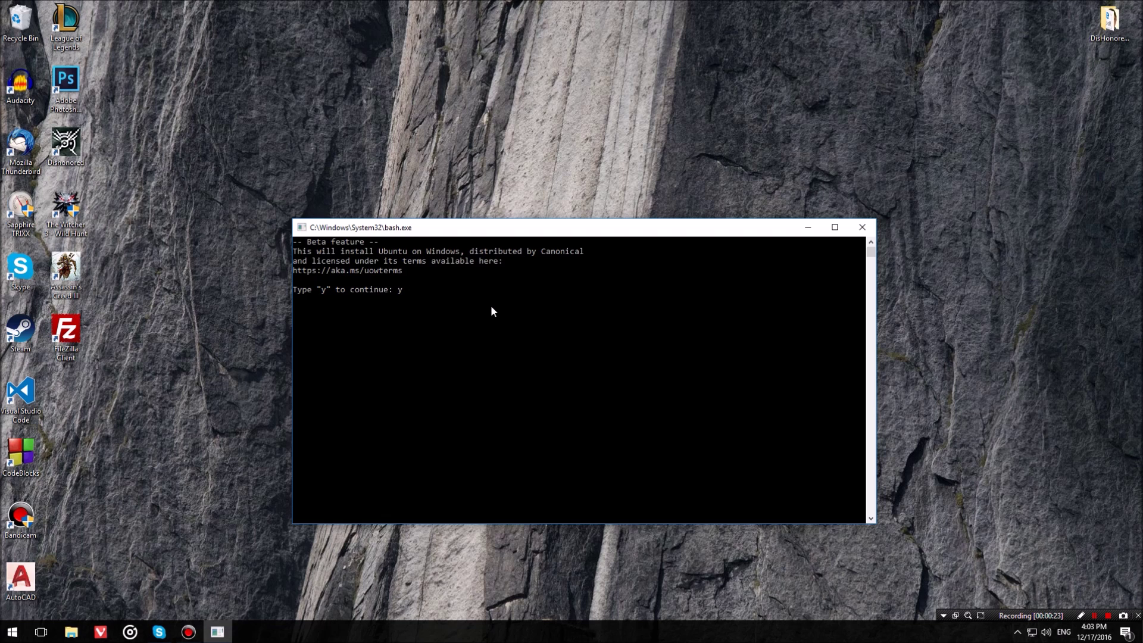
- Accept the terms to install Ubuntu and set 'root' as the UNIX username
key(Return)
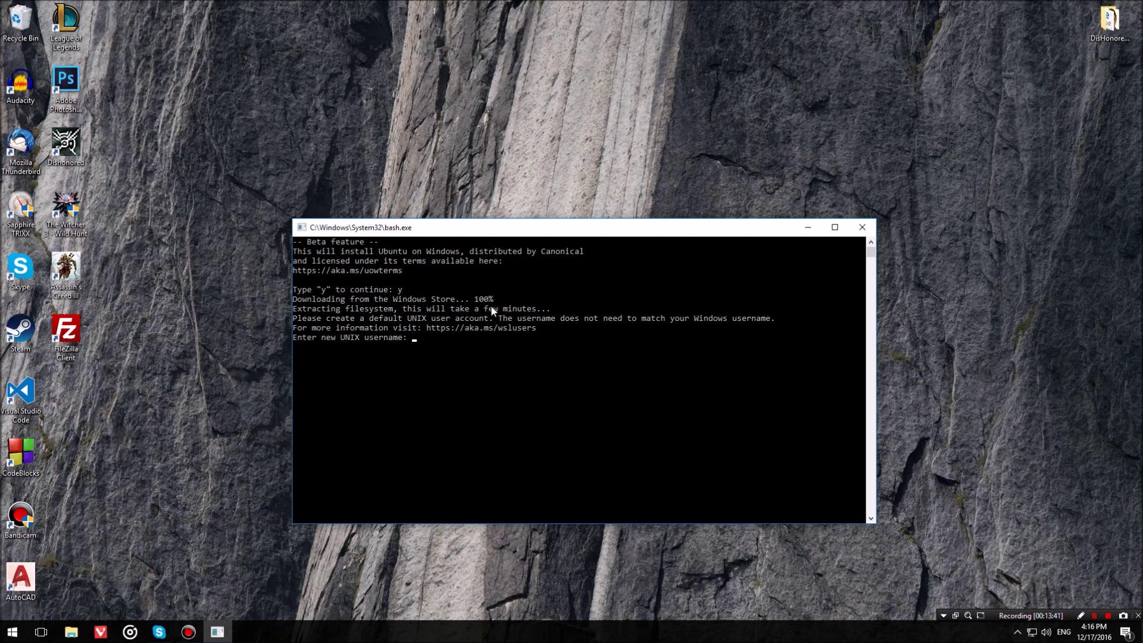
text(root)
key(Return)
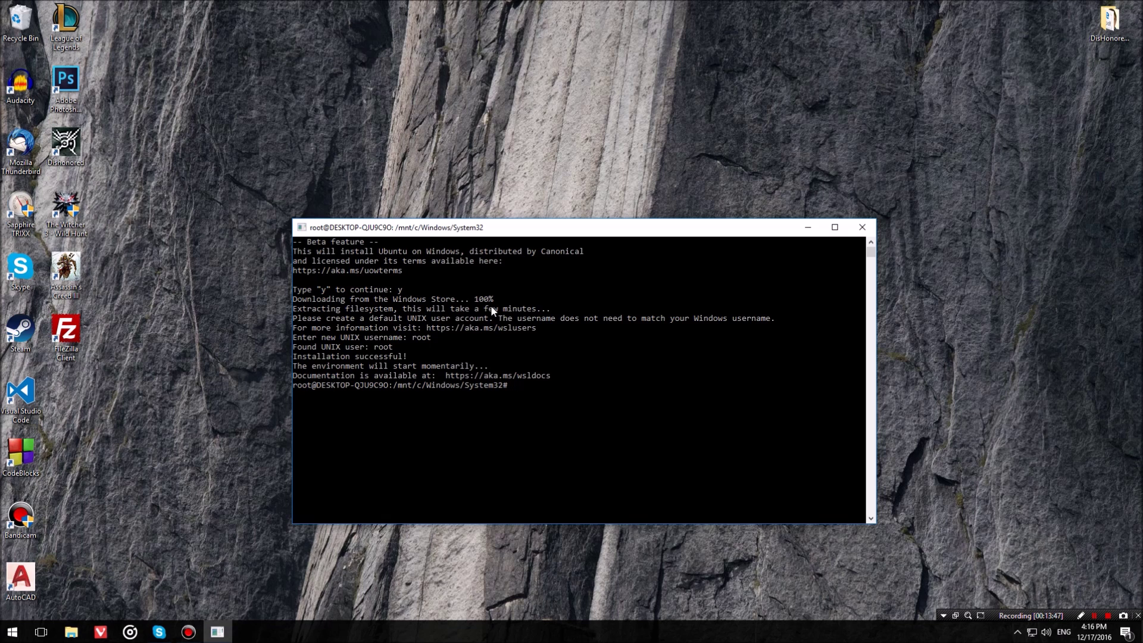
drag(576, 232, 508, 118)
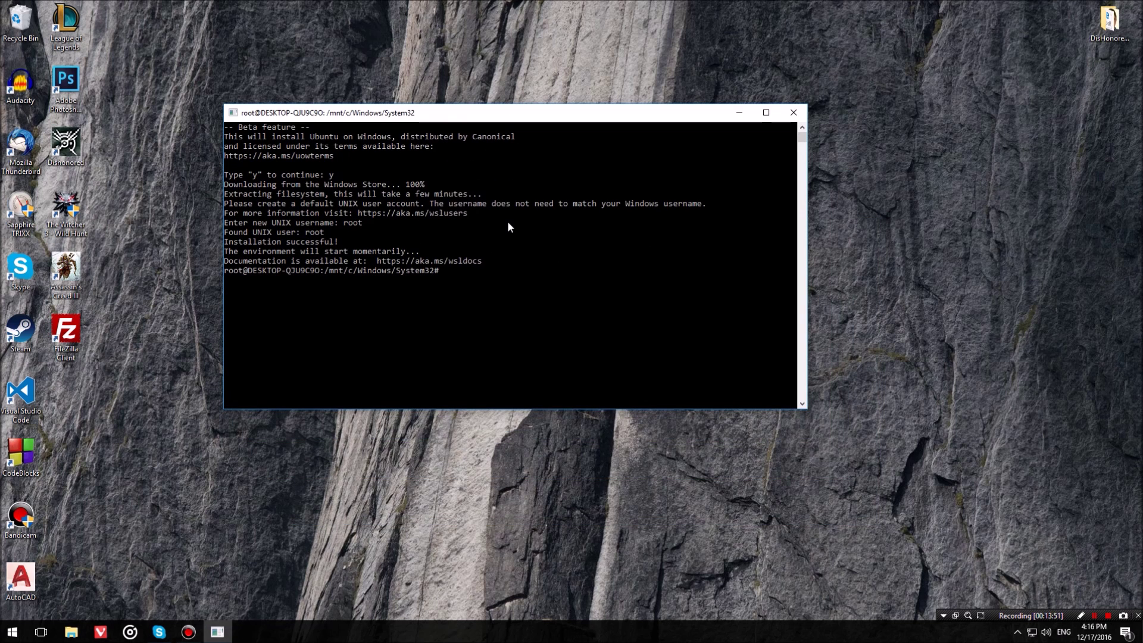
- Close the console and relaunch Bash on Ubuntu on Windows from a Start search for 'ubuntu'
click(794, 113)
key(super)
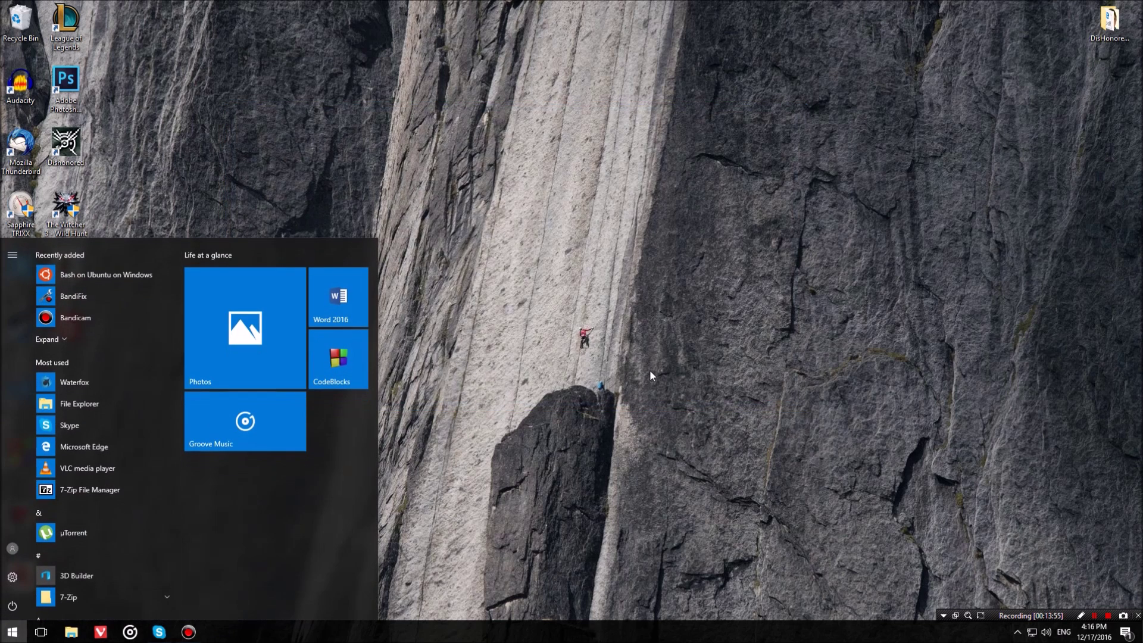
text(ubuntu)
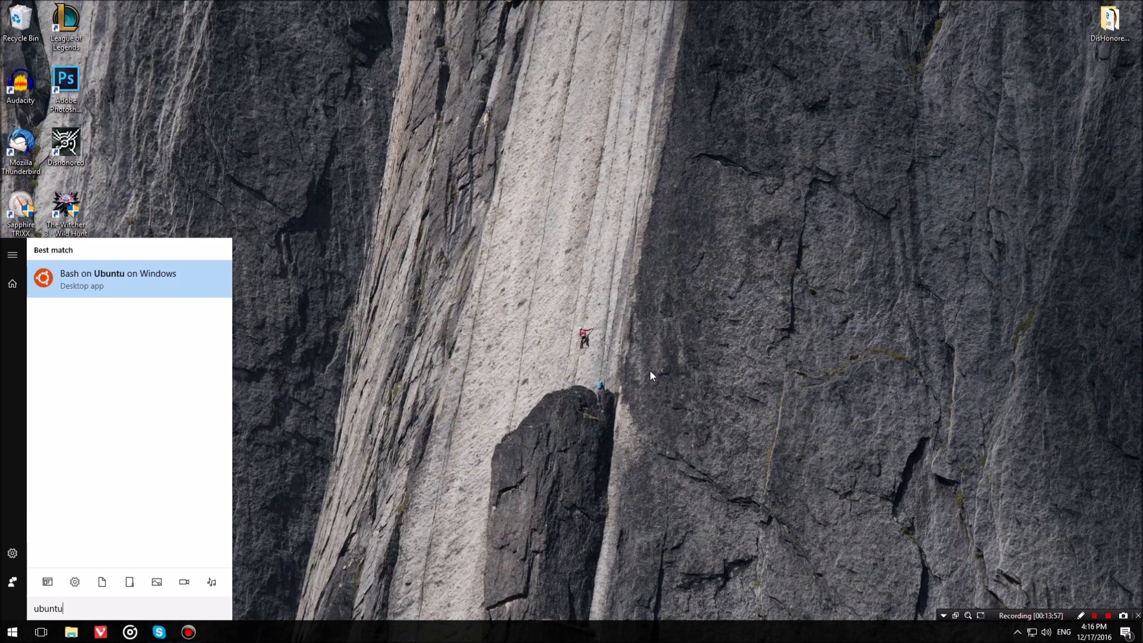
click(158, 283)
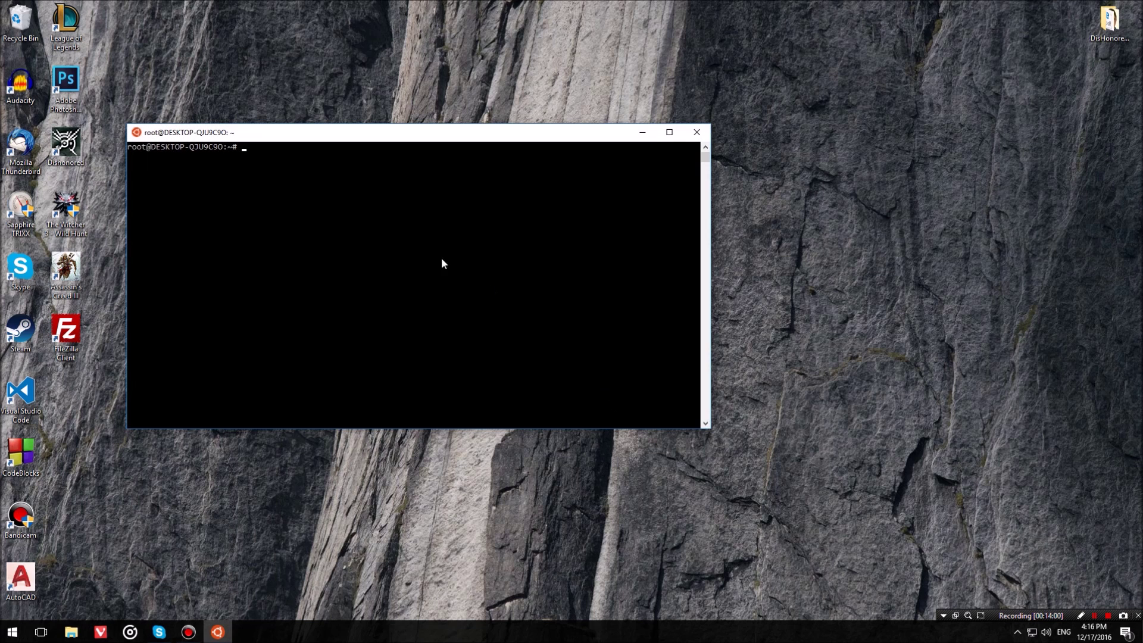
drag(416, 138, 577, 195)
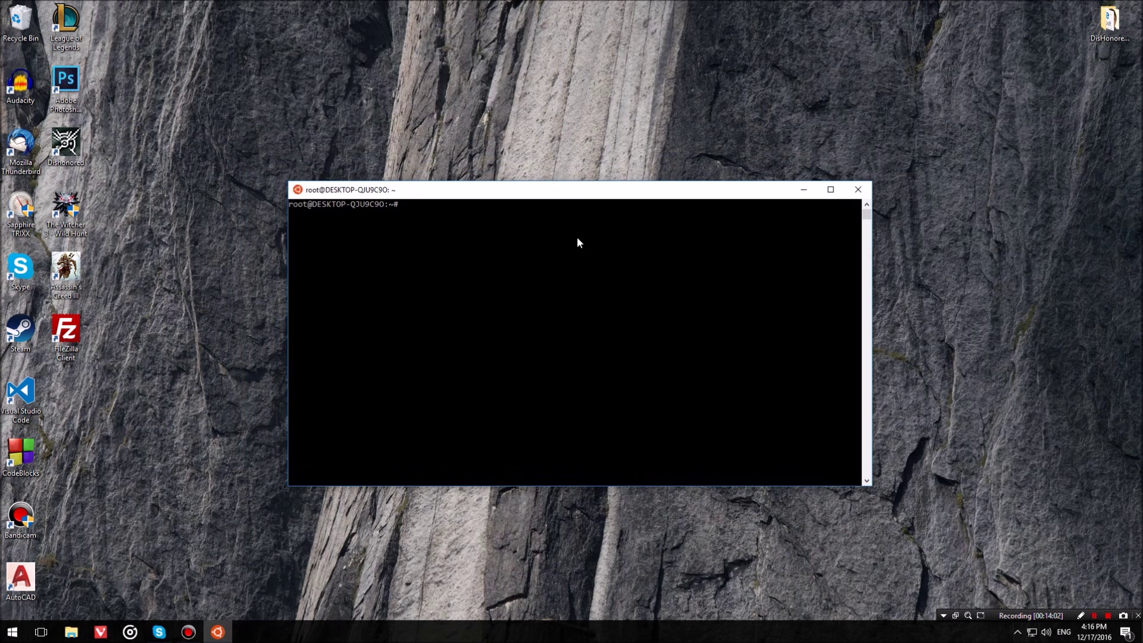